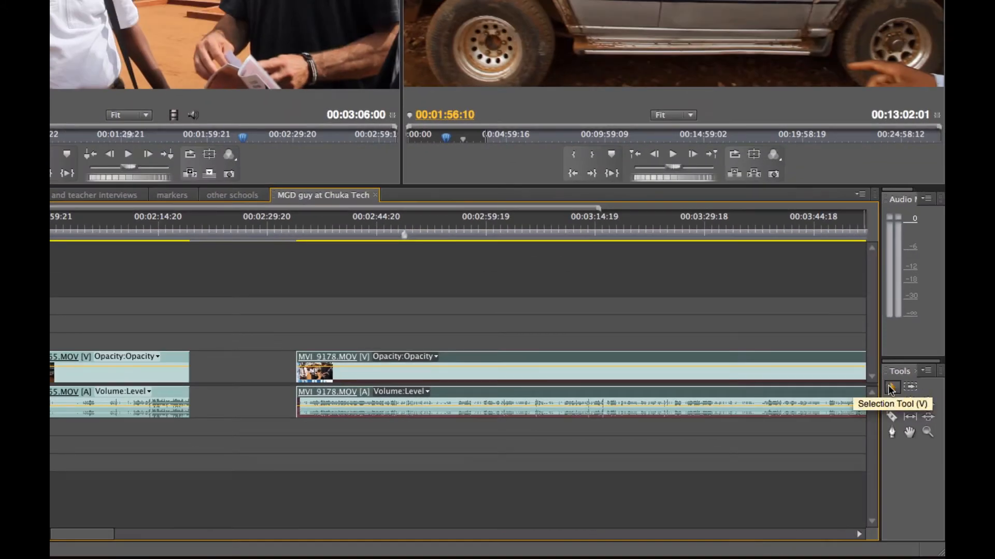
- Move the MVI_9065.MOV clip's video part up to Video 3 and its audio part down to Audio 2
click(891, 388)
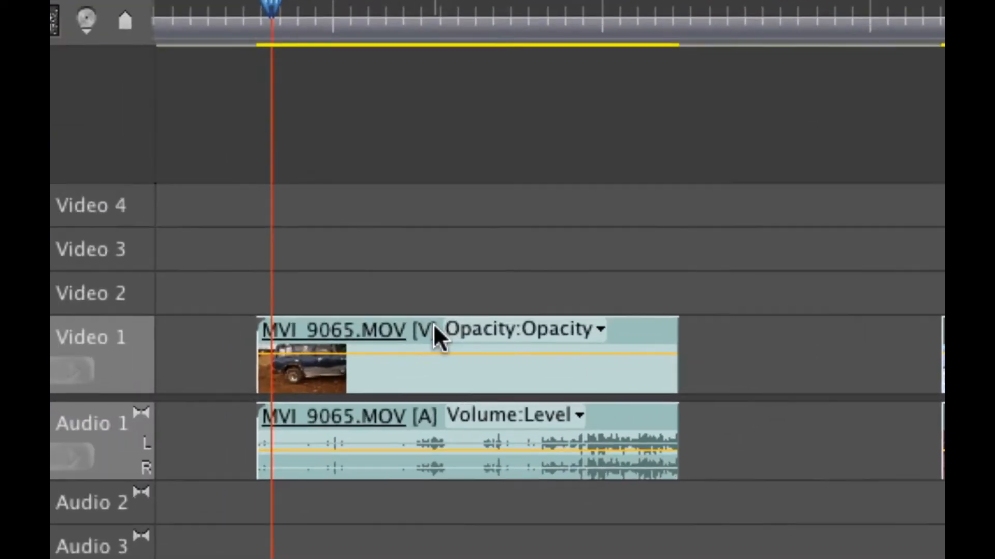
click(406, 337)
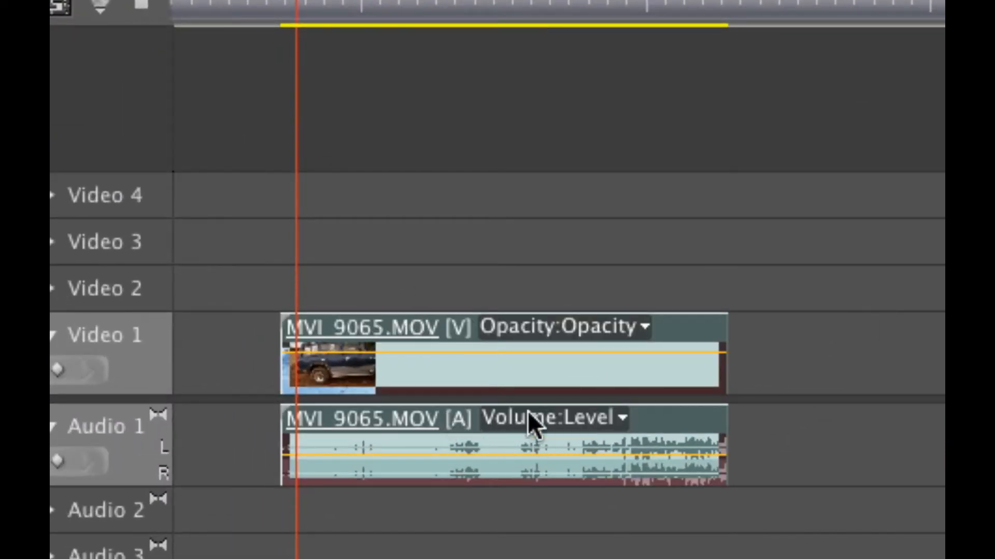
drag(390, 336, 368, 263)
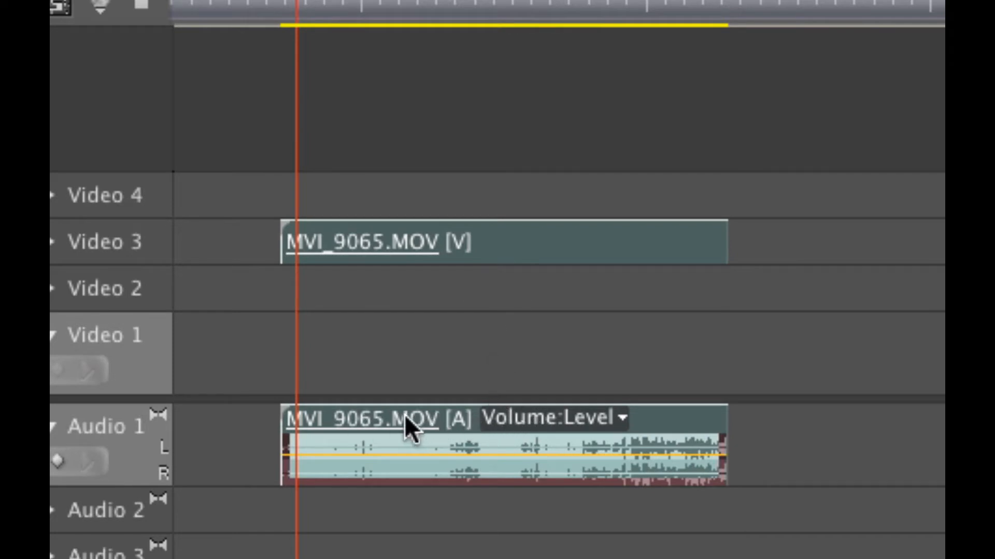
drag(402, 428, 400, 517)
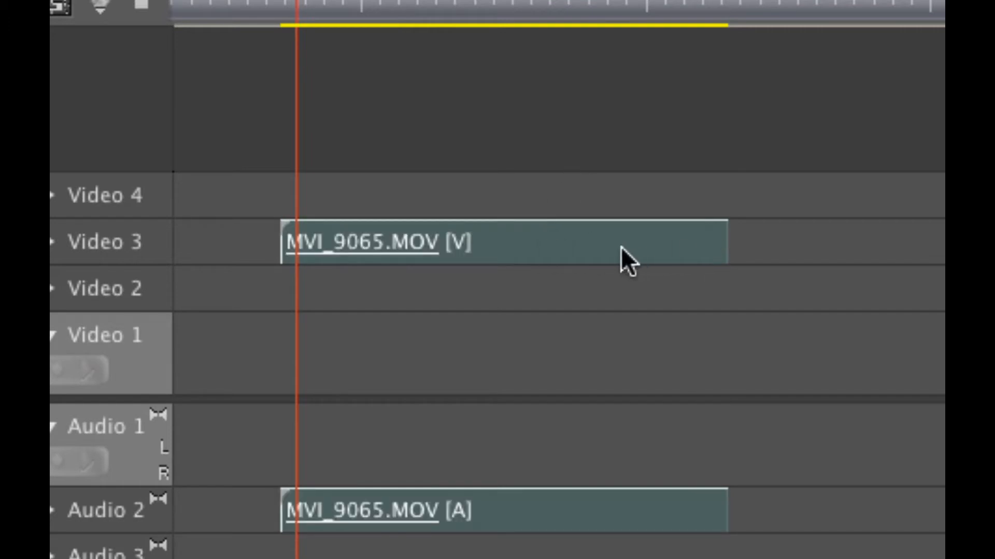
- Shift the MVI_9065.MOV clip a few seconds later in the sequence and put its video part back on Video 1
drag(627, 259, 681, 304)
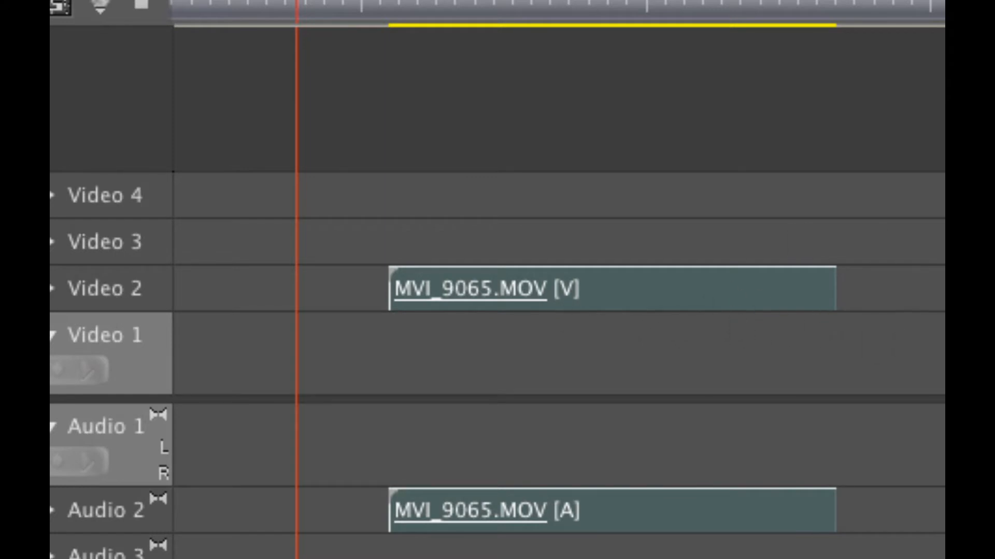
drag(673, 303, 669, 352)
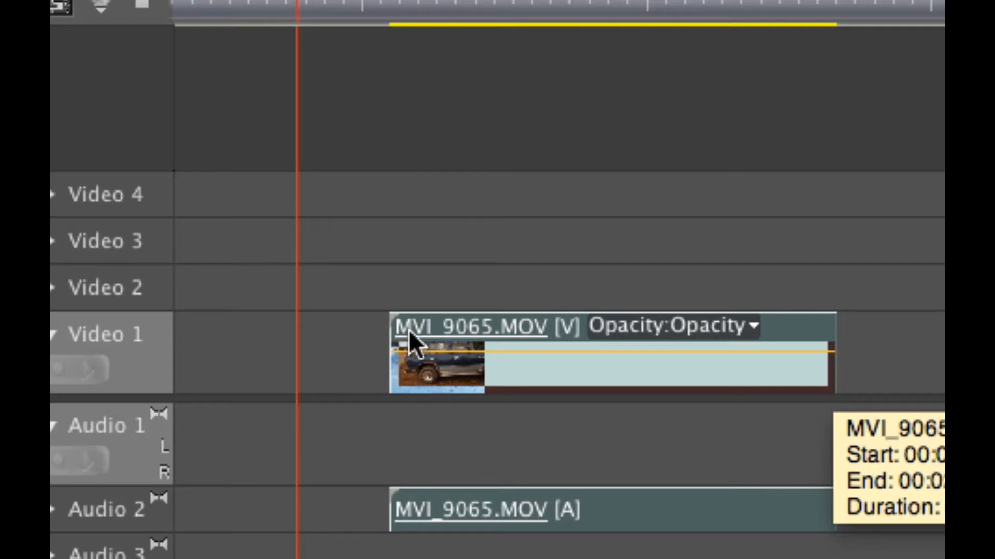
- Extend the MVI_9065.MOV clip's out point slightly and try trimming it from both its in point and its out point
mouse_move(837, 331)
mouse_down()
mouse_move(966, 331)
mouse_move(845, 337)
mouse_up()
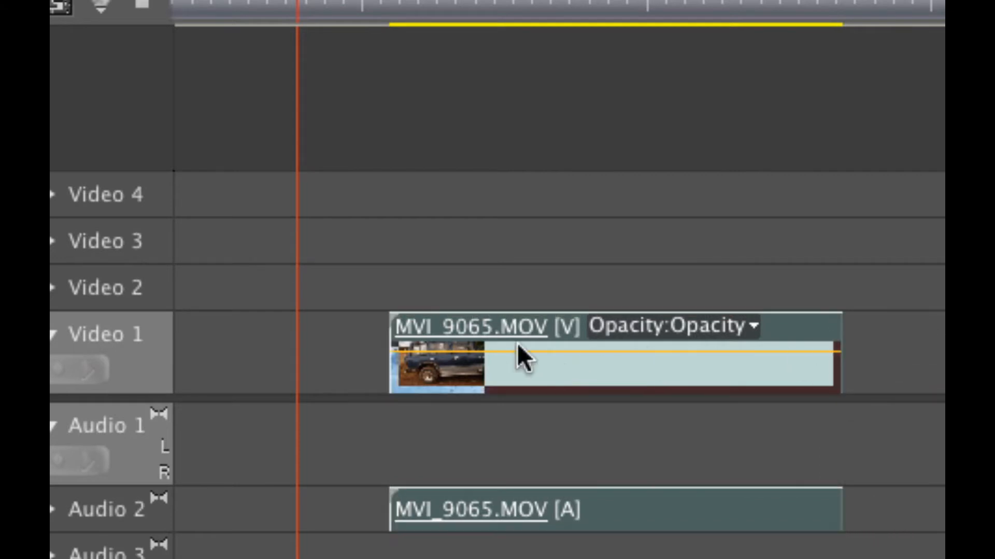
drag(378, 326, 267, 325)
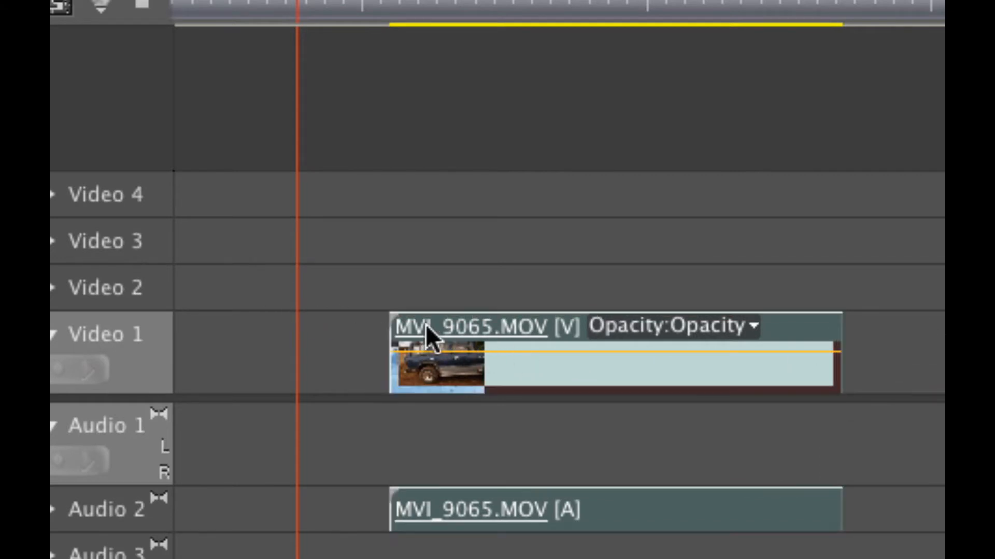
drag(391, 326, 352, 337)
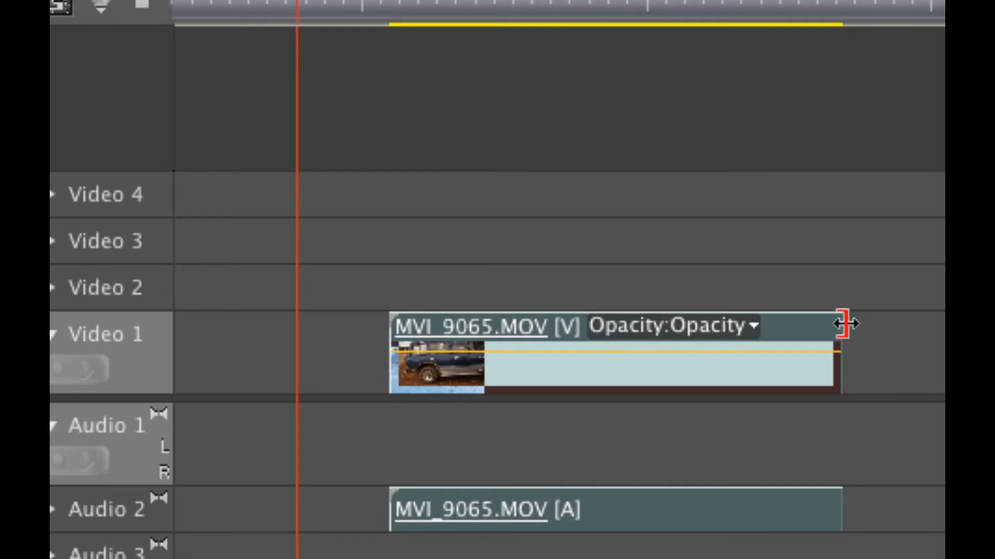
drag(839, 337, 766, 334)
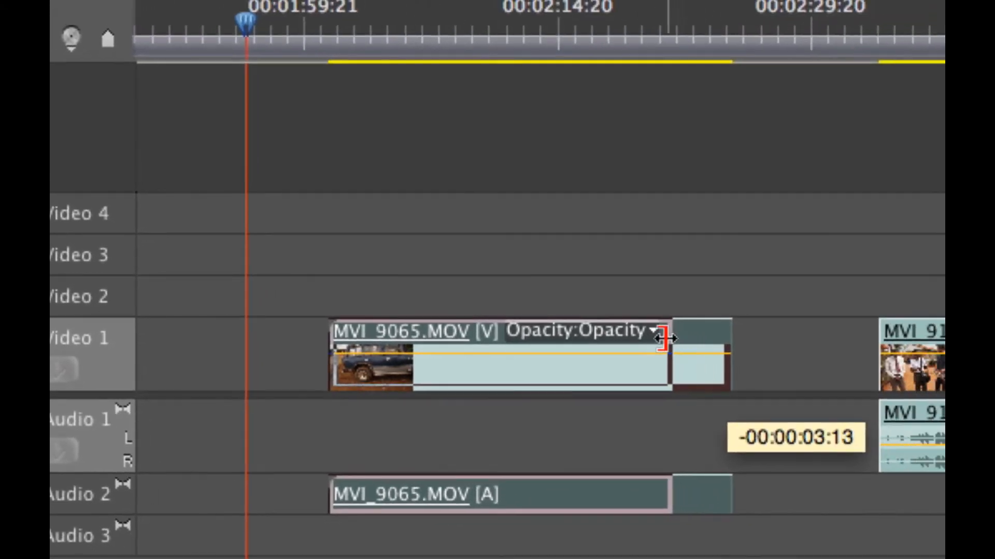
drag(665, 339, 728, 340)
- Try extending the MVI_9065.MOV video's in point to the playhead at about 00:02:17, and undo the edit
drag(674, 31, 596, 25)
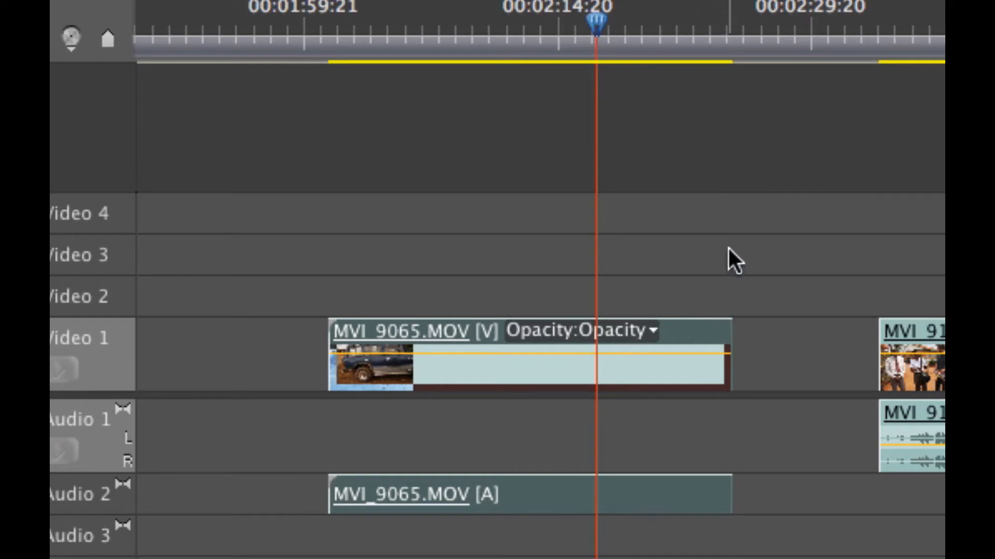
key(e)
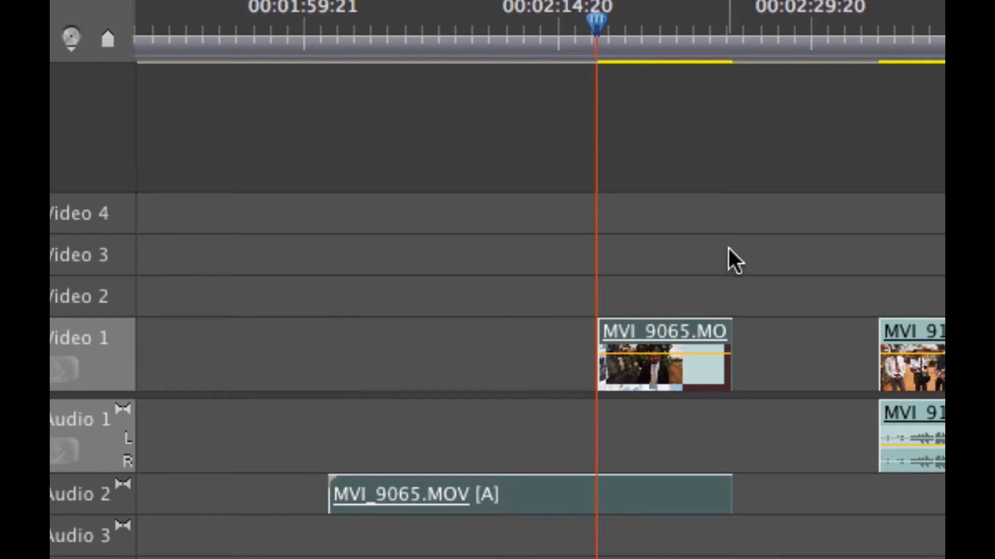
key(ctrl+z)
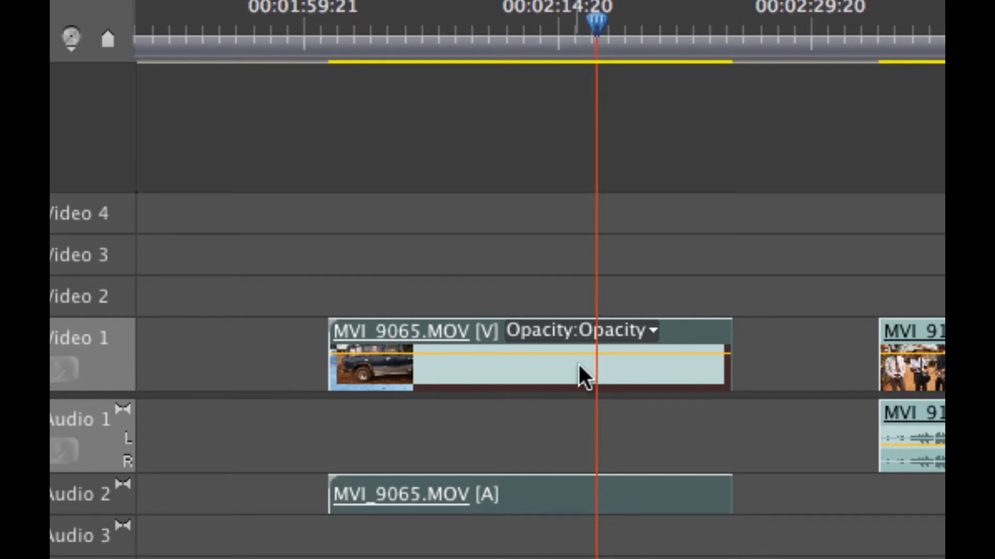
- Try extending the MVI_9065.MOV clip's edit to the playhead placed past its end at 00:02:27:22
key(e)
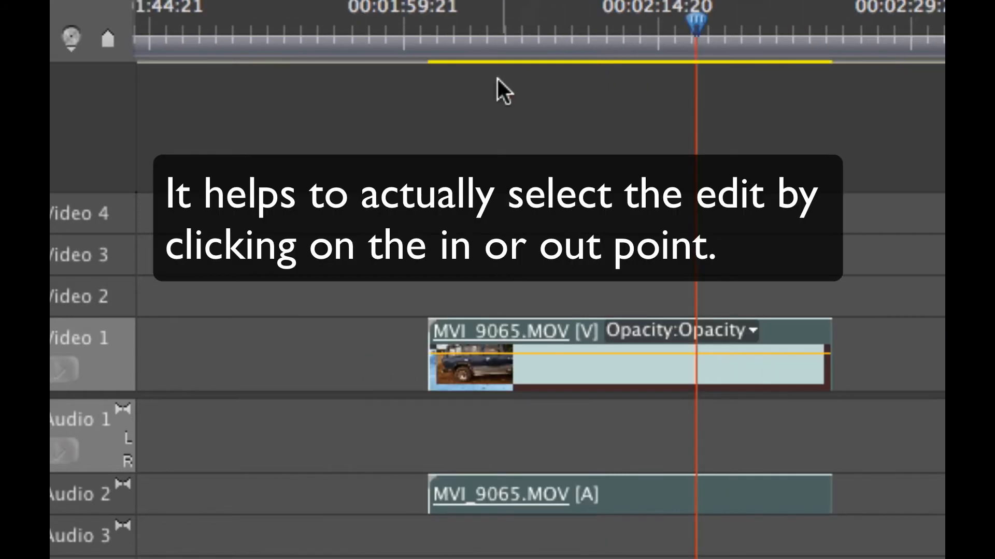
click(849, 28)
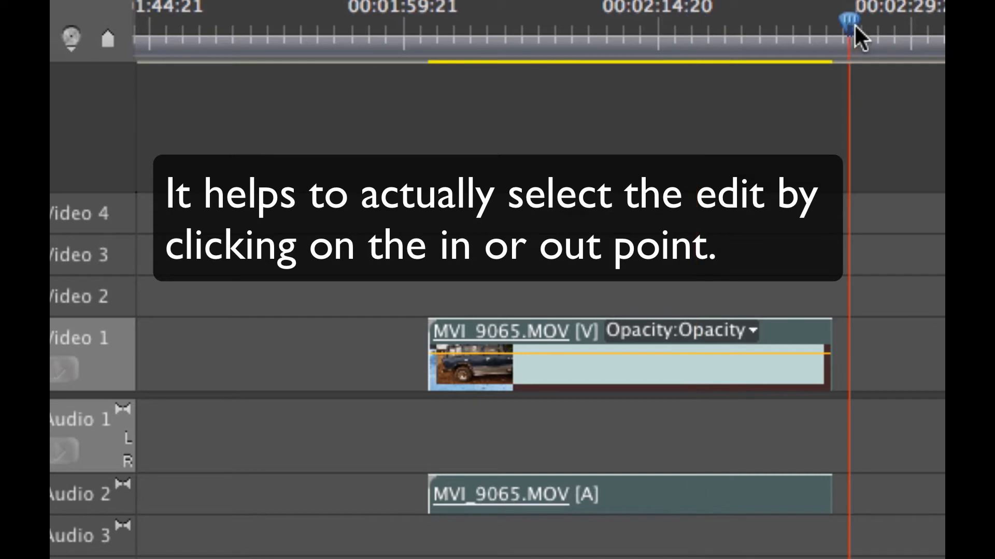
click(877, 31)
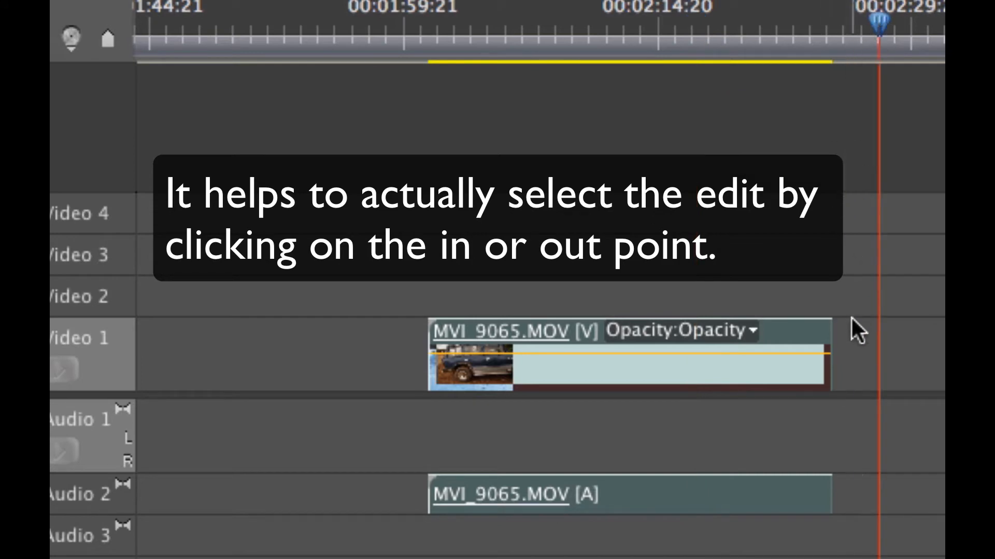
key(e)
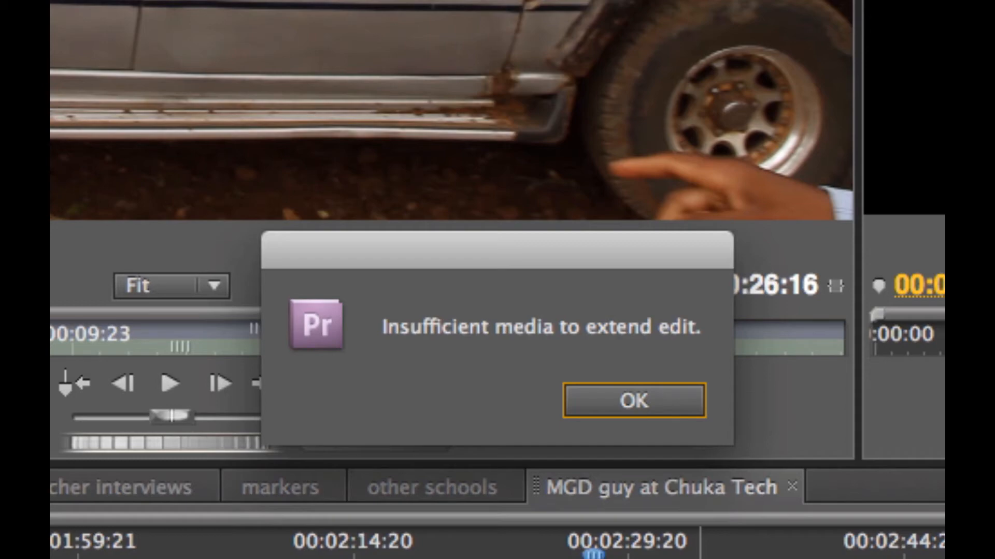
click(610, 407)
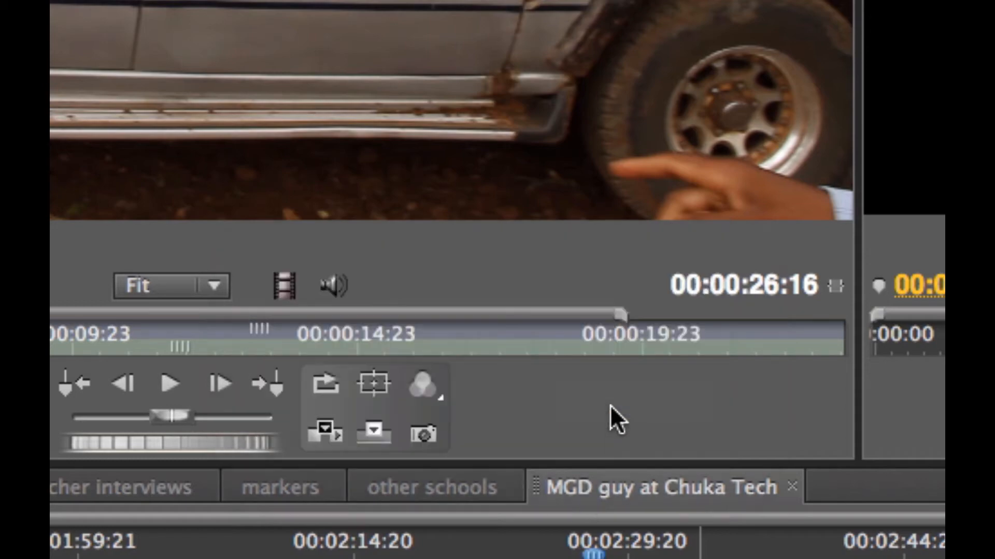
- Extend the MVI_9065.MOV audio slightly on Audio 2 and trim its Video 1 part to end at the same point
drag(526, 365, 556, 365)
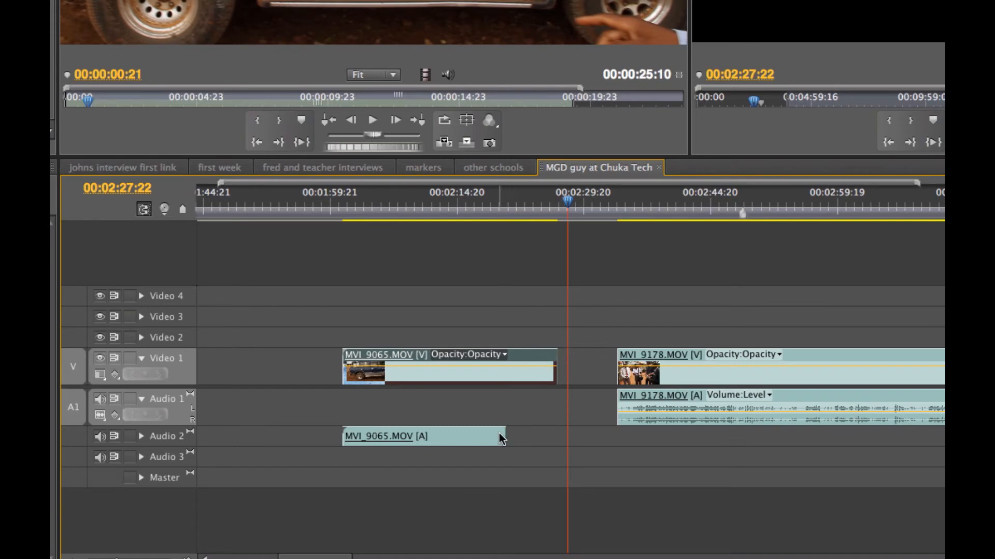
mouse_move(503, 434)
mouse_down()
mouse_move(534, 434)
mouse_move(515, 433)
mouse_up()
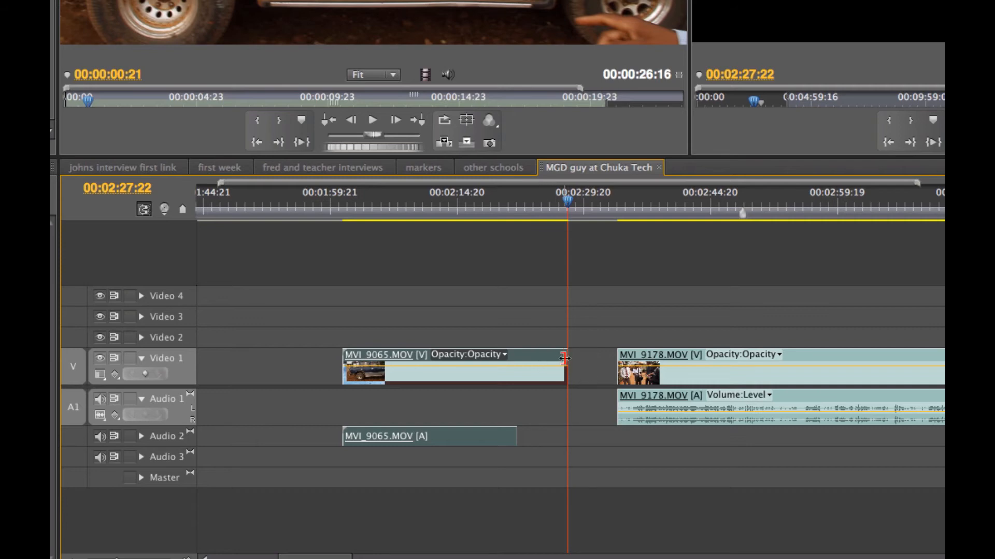
drag(564, 360, 515, 361)
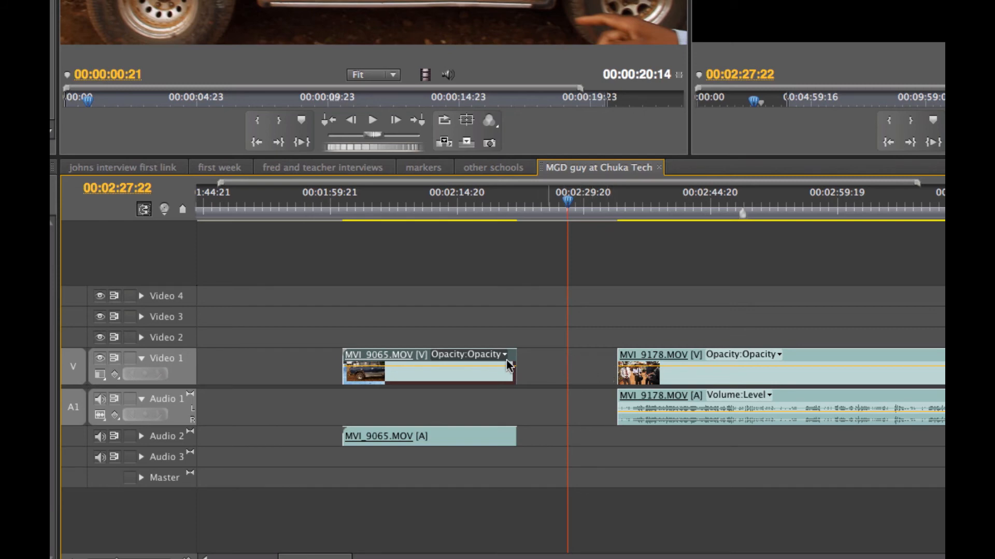
- Try snapping the MVI_9065.MOV clip against the start of MVI_9178.MOV, and return it to its original position
click(443, 353)
click(549, 353)
click(401, 352)
drag(384, 356, 481, 356)
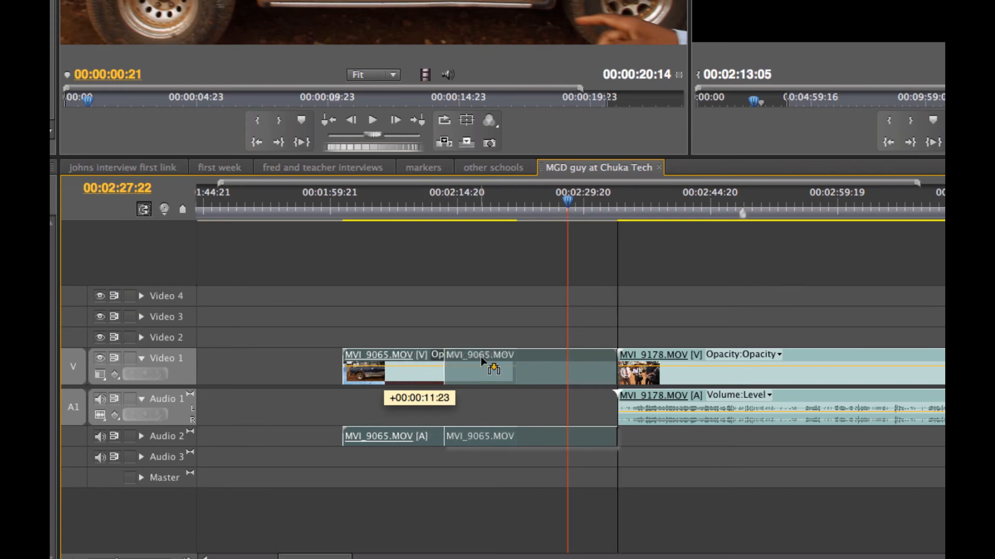
drag(481, 360, 393, 354)
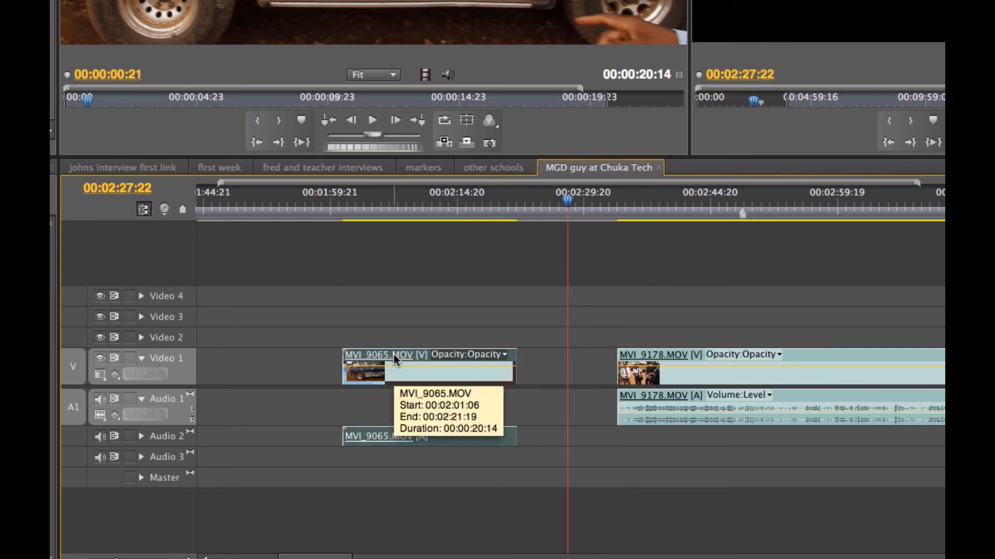
- Play MVI_9178.MOV to 00:02:42:05 and cut the clip at the playhead with the Razor tool
click(565, 203)
drag(566, 201, 622, 211)
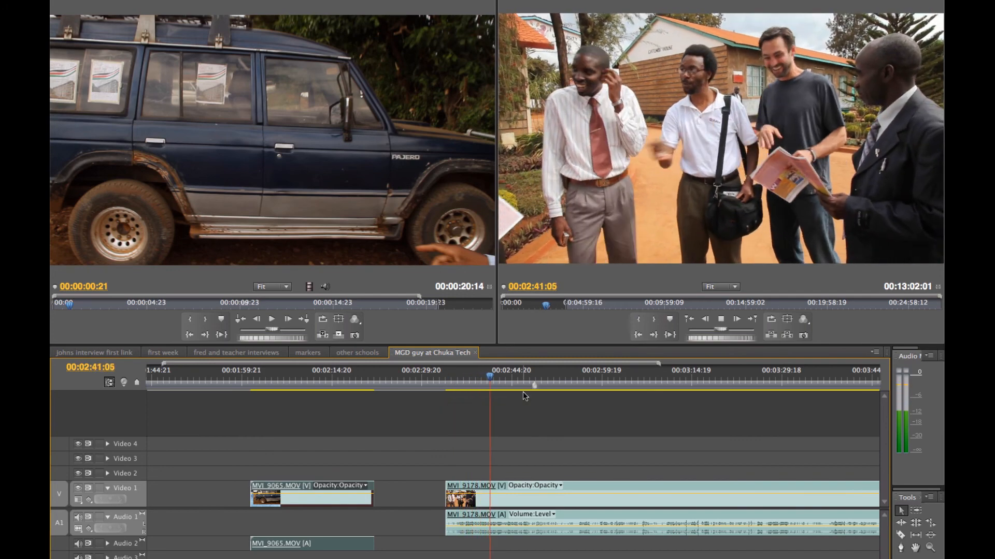
key(space)
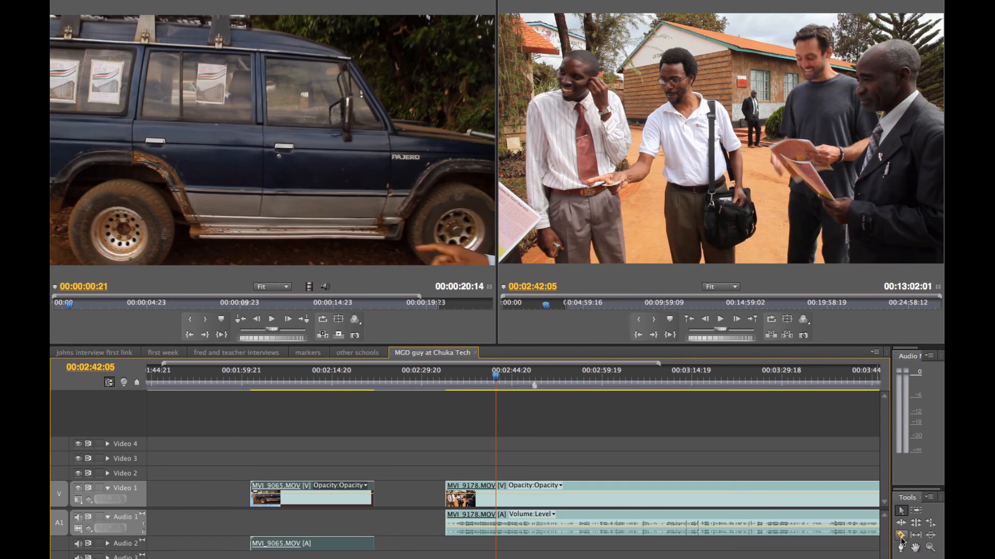
click(901, 537)
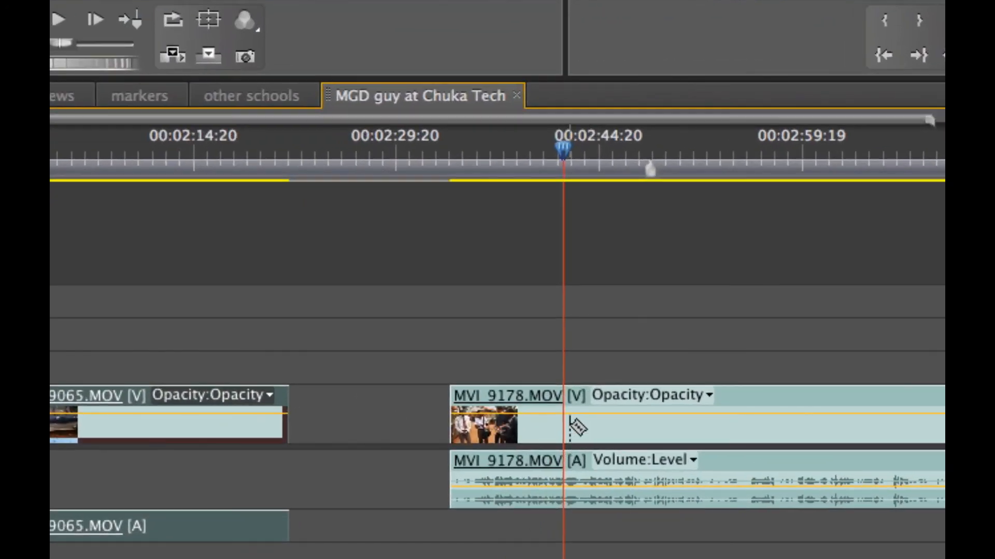
click(572, 424)
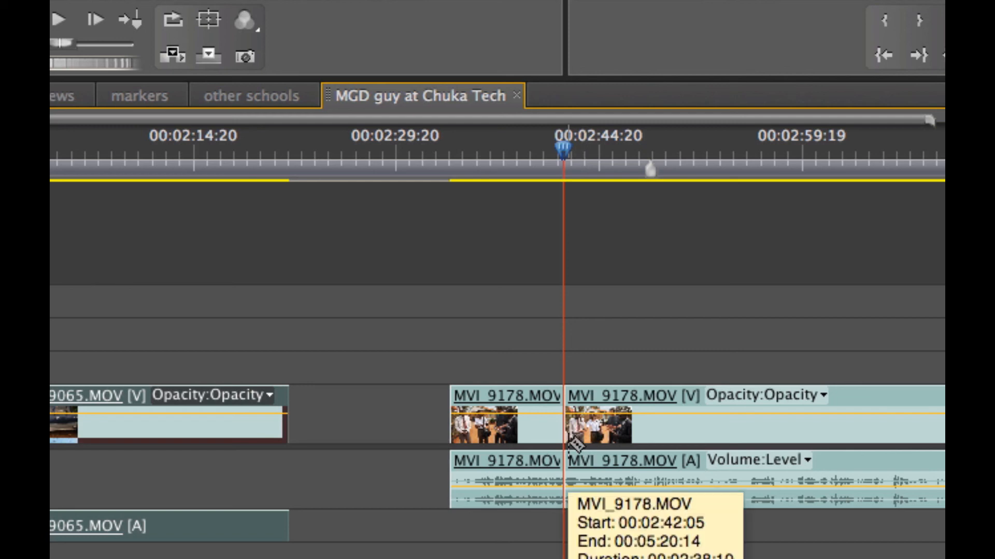
- Move the first piece of the cut MVI_9178.MOV clip a few seconds earlier, leaving a gap before the second piece
key(v)
drag(523, 396, 455, 396)
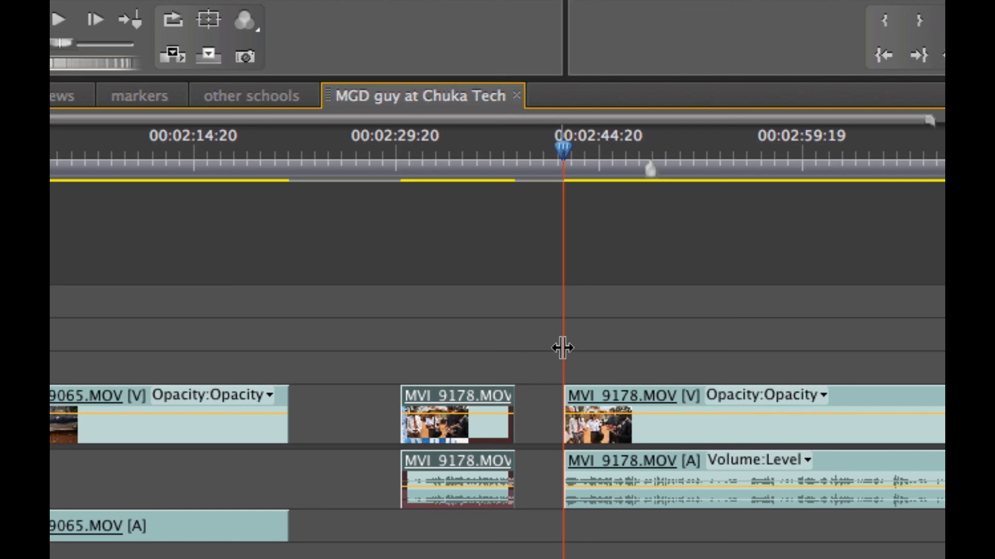